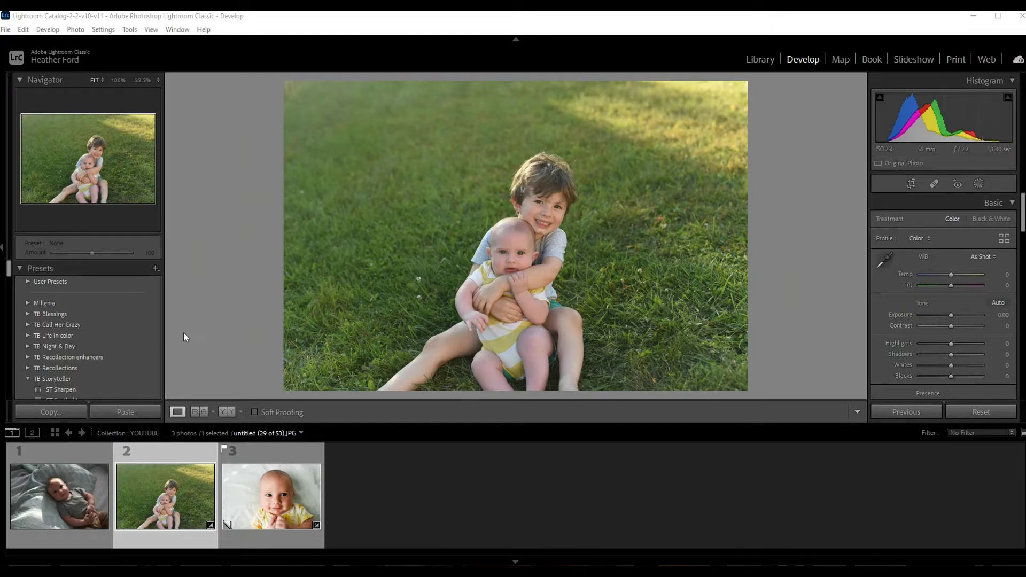
# Apply the Storyteller 'ST Sharpen' preset to the children-on-grass photo at amount 100.
pyautogui.scroll(-3, 84, 331)
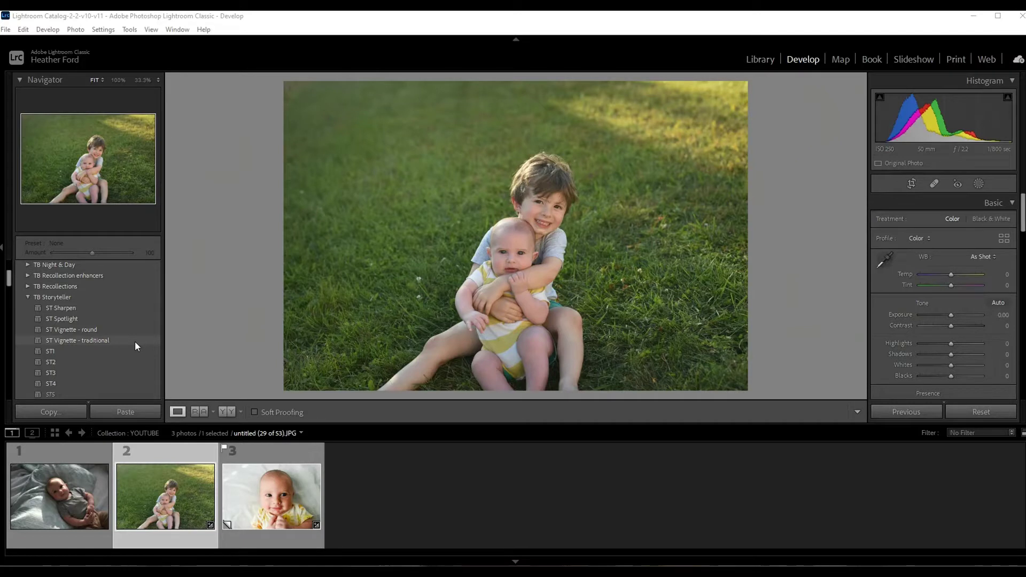
pyautogui.click(62, 310)
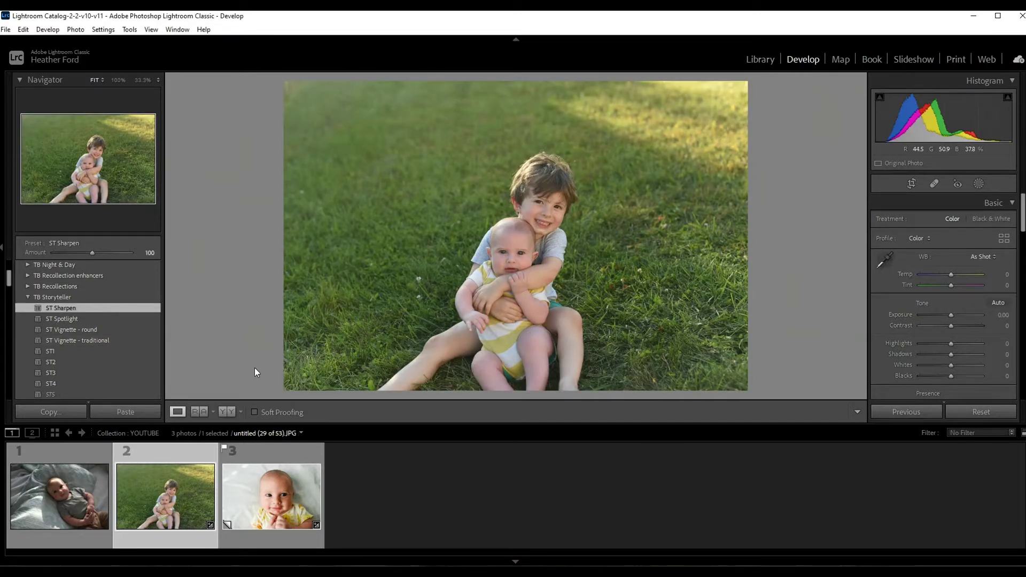
pyautogui.moveTo(1021, 209)
pyautogui.mouseDown()
pyautogui.moveTo(1022, 247)
pyautogui.moveTo(1021, 212)
pyautogui.mouseUp()
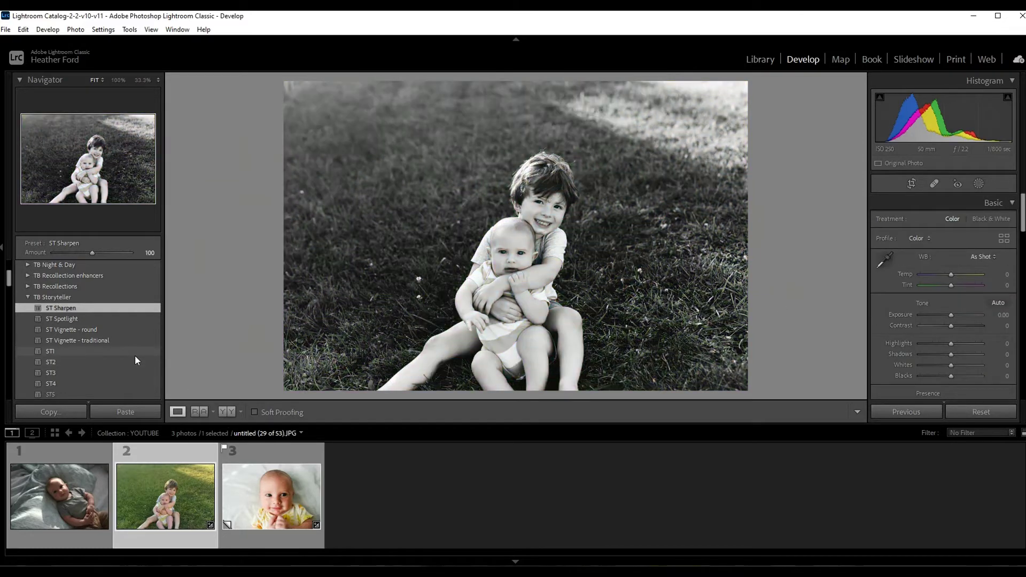
pyautogui.scroll(-2, 130, 354)
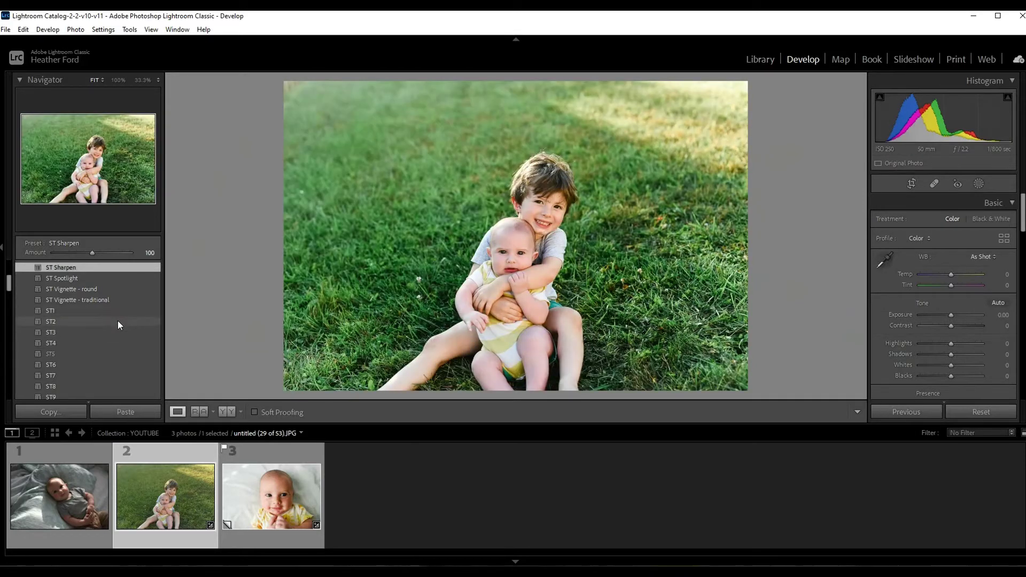
pyautogui.scroll(-2, 118, 339)
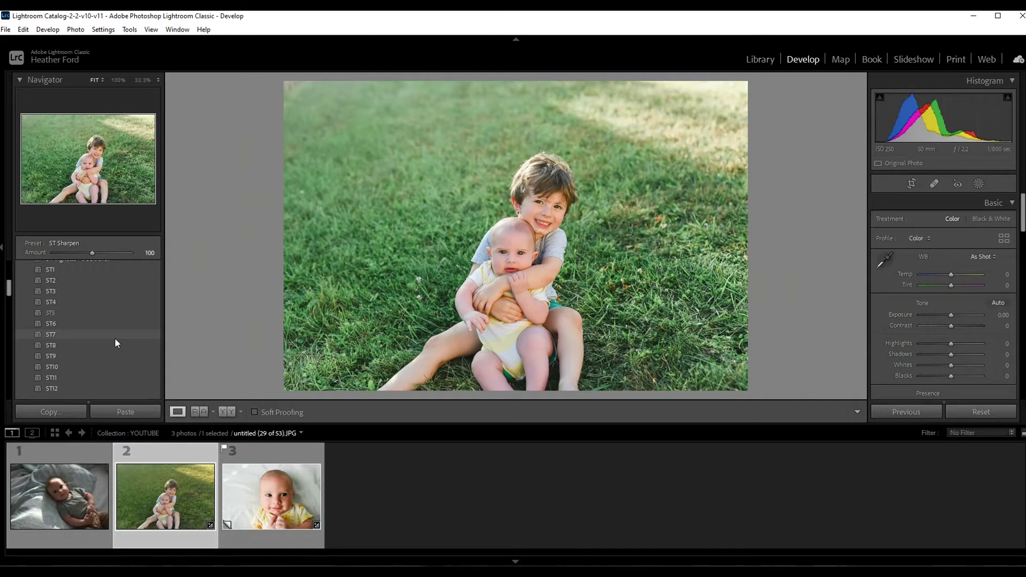
pyautogui.scroll(2, 114, 338)
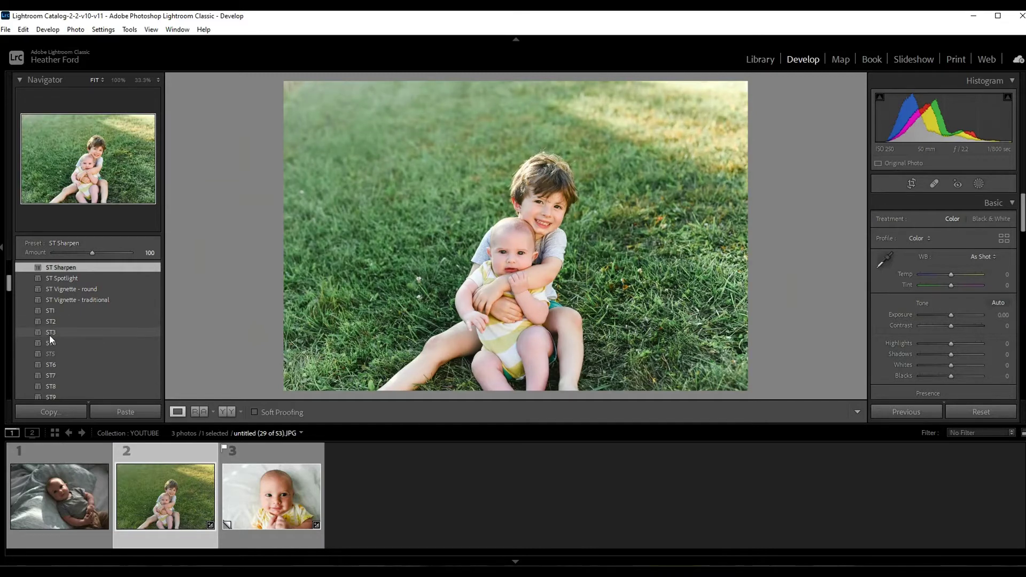
# Apply the ST3 preset (Shadows +44, Whites +39, Blacks −16) and check it against the original in Before/After.
pyautogui.click(49, 336)
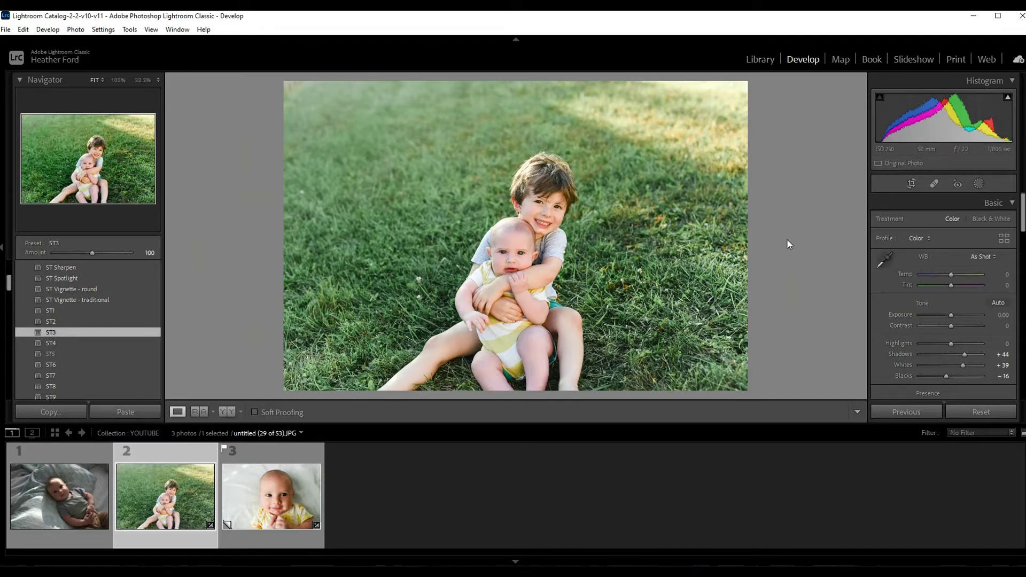
pyautogui.click(228, 411)
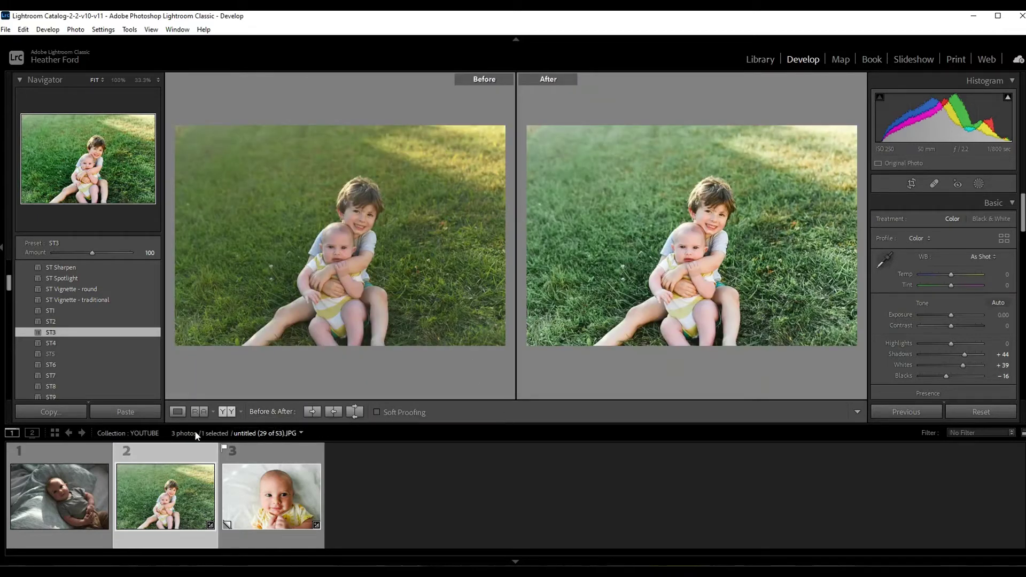
pyautogui.click(177, 411)
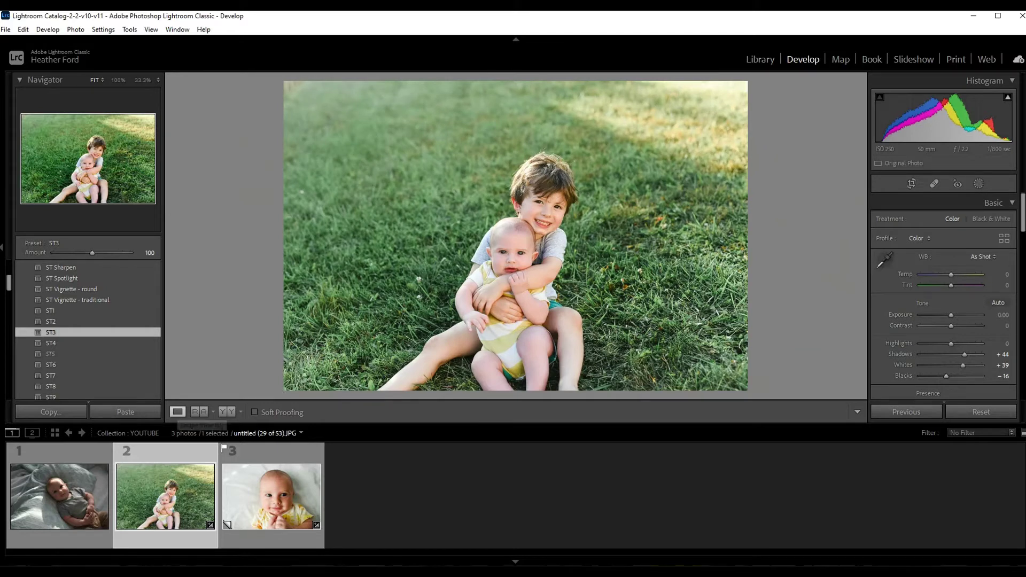
# Collapse the Basic, HSL, Color Grading and Detail panels to reach the Effects panel's Post-Crop Vignetting.
pyautogui.click(1014, 202)
pyautogui.click(1014, 221)
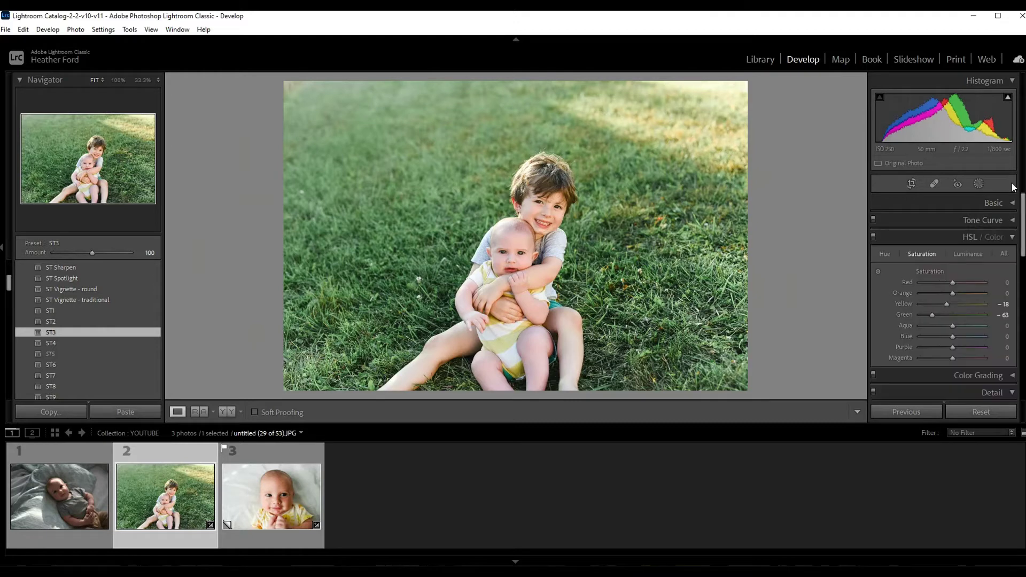
pyautogui.click(1013, 237)
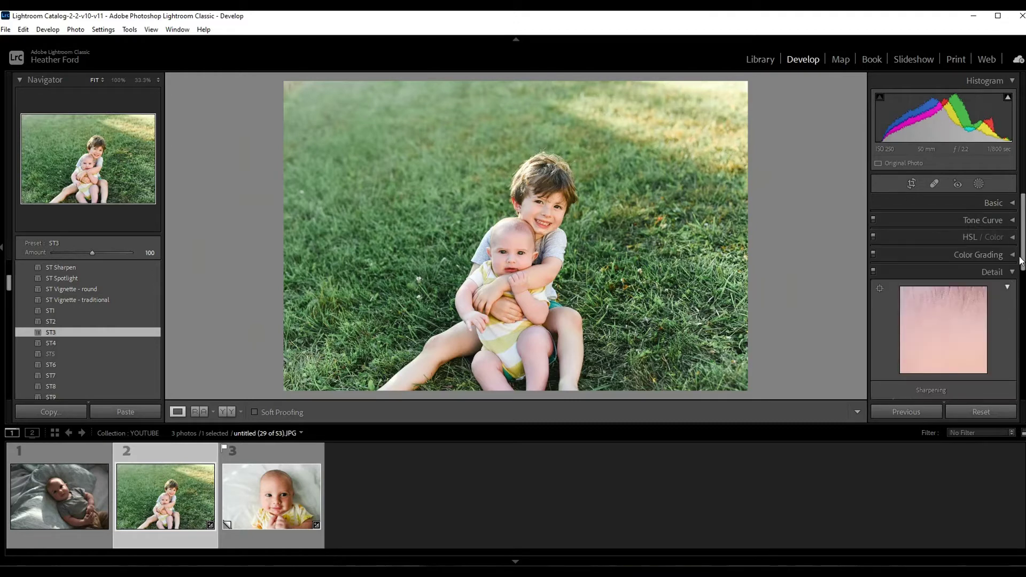
pyautogui.click(1012, 272)
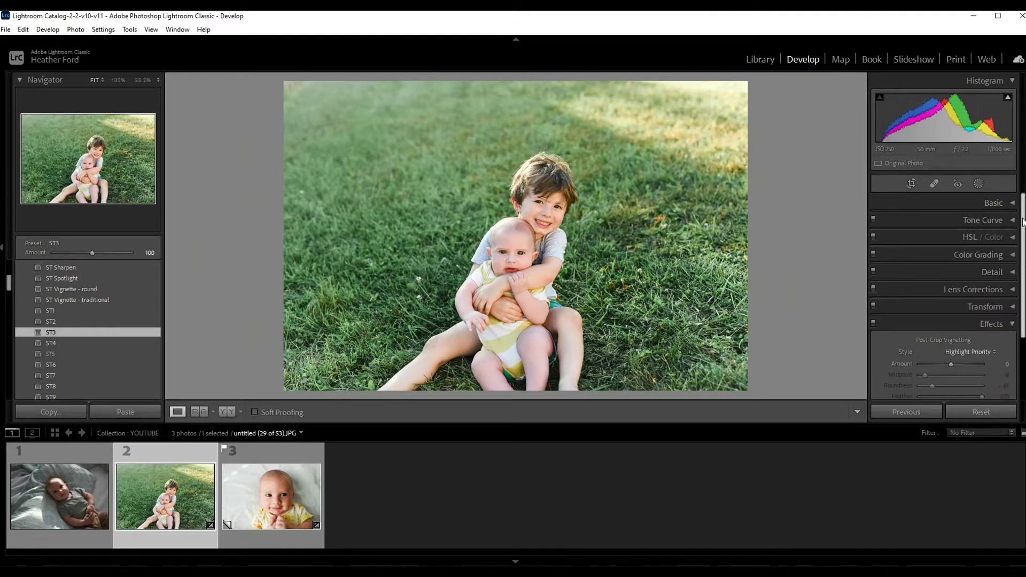
pyautogui.scroll(-3, 1023, 294)
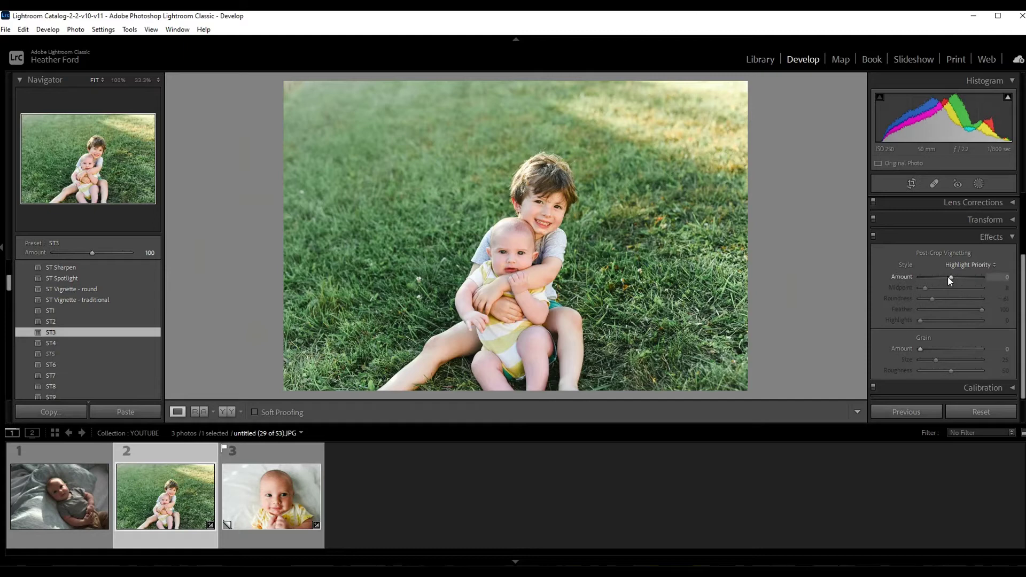
# Set the post-crop vignette Amount to −84 and pull Midpoint down to 0.
pyautogui.moveTo(951, 277); pyautogui.dragTo(972, 280)
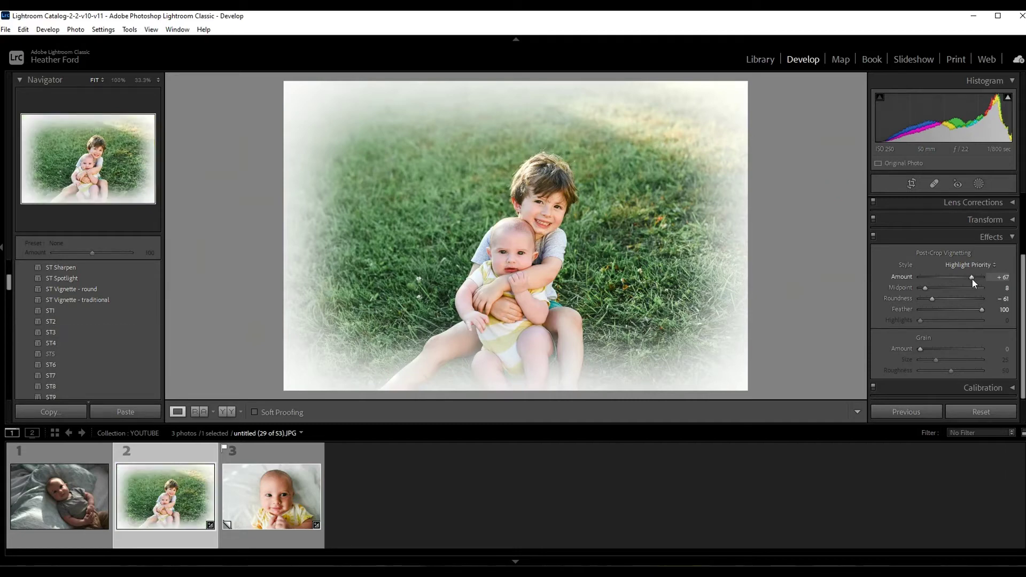
pyautogui.doubleClick(971, 278)
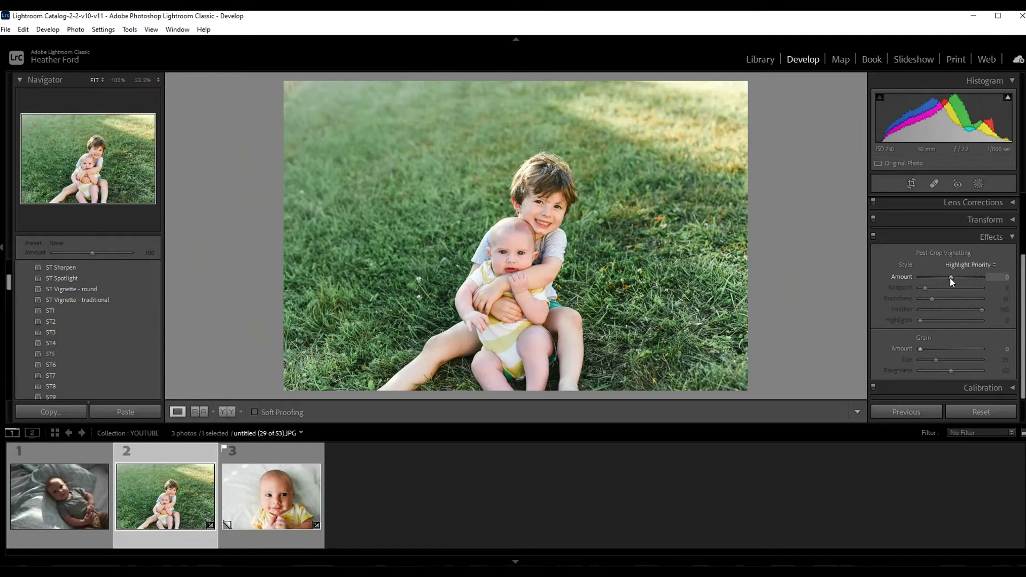
pyautogui.moveTo(950, 278); pyautogui.dragTo(925, 281)
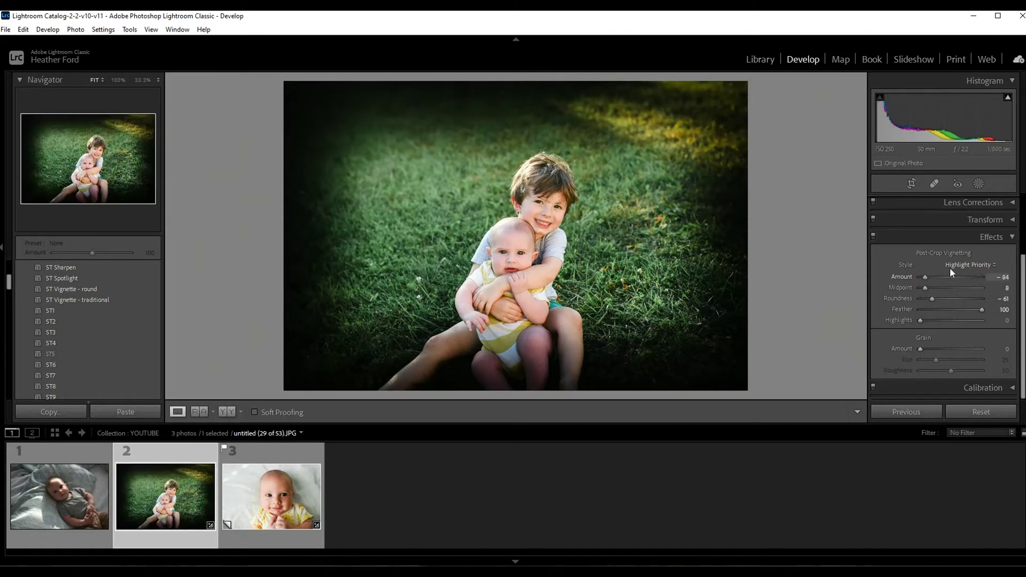
pyautogui.moveTo(927, 289); pyautogui.dragTo(917, 290)
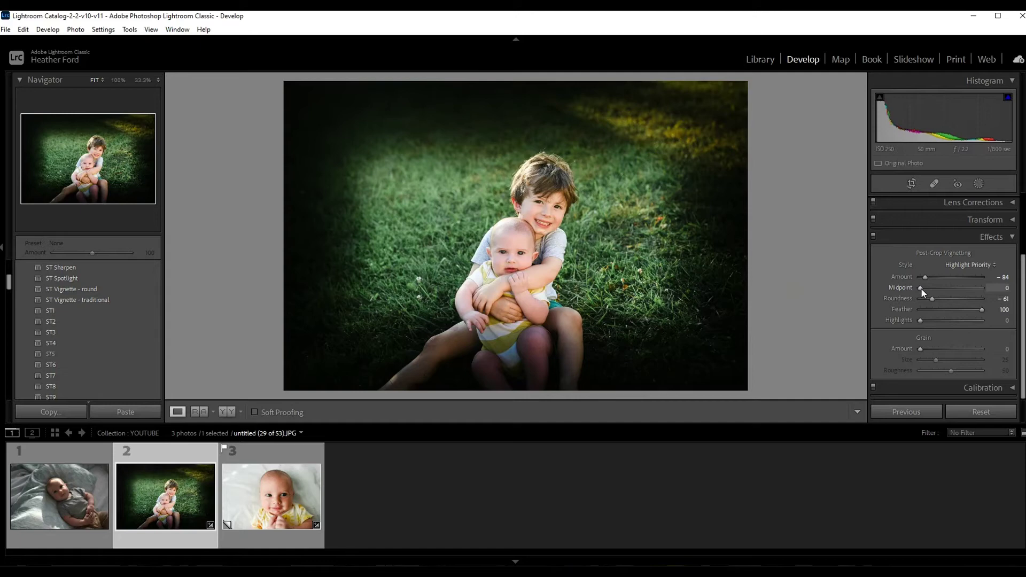
# Adjust the vignette Midpoint to 21 and Roundness to −47, keeping Feather at 100.
pyautogui.moveTo(921, 289); pyautogui.dragTo(959, 288)
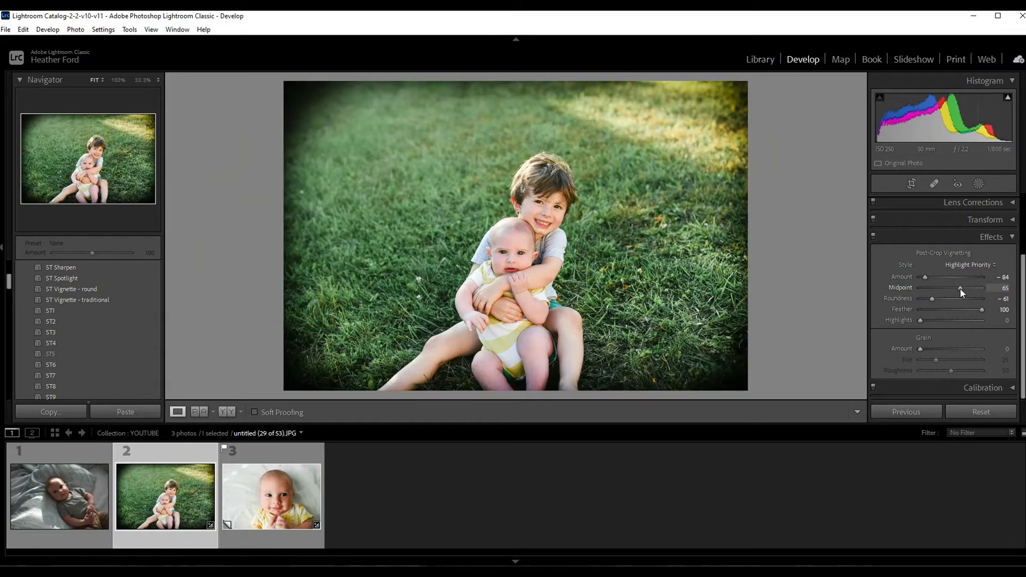
pyautogui.doubleClick(954, 288)
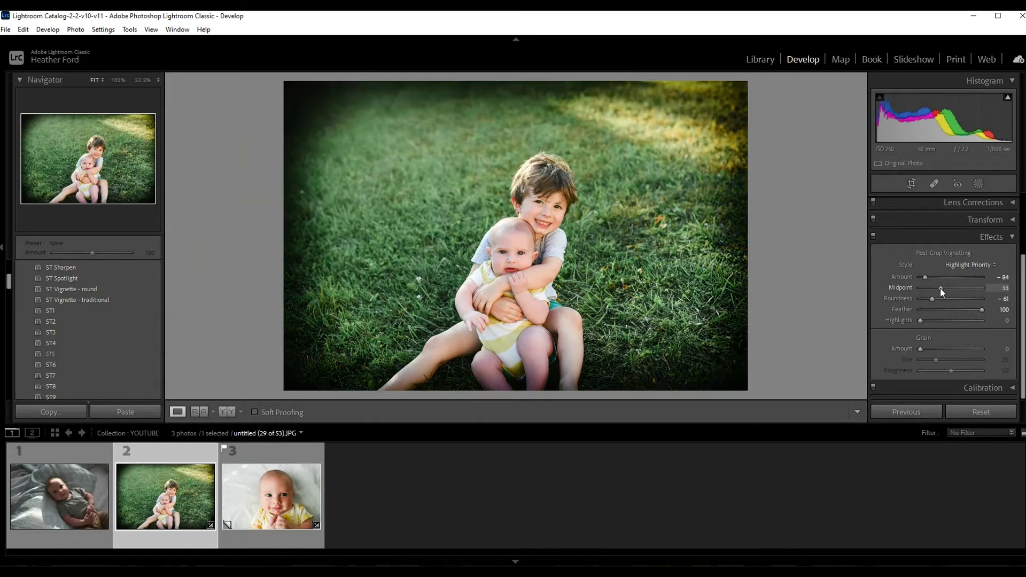
pyautogui.moveTo(941, 287)
pyautogui.mouseDown()
pyautogui.moveTo(924, 288)
pyautogui.moveTo(952, 289)
pyautogui.mouseUp()
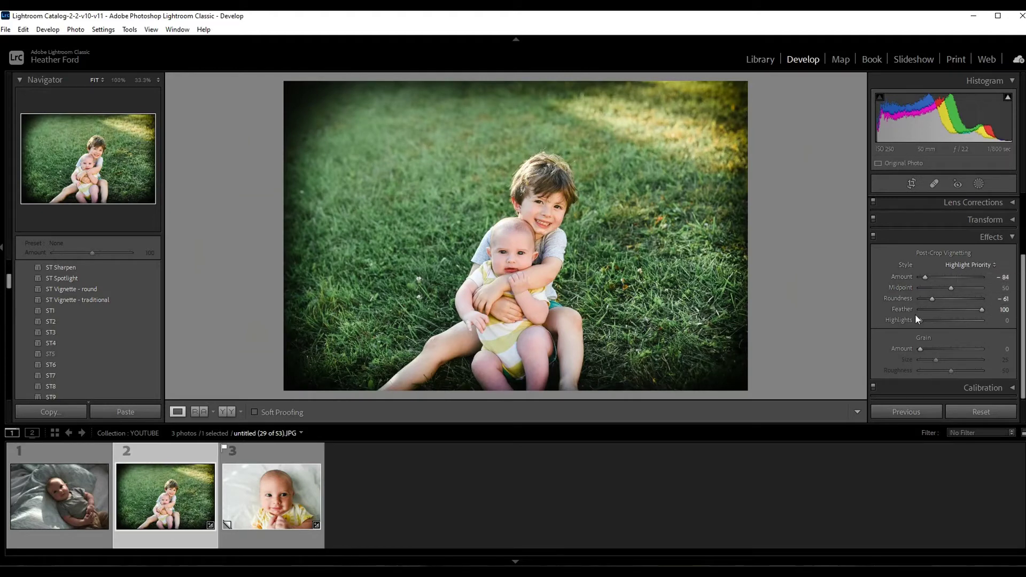
pyautogui.moveTo(932, 300)
pyautogui.mouseDown()
pyautogui.moveTo(943, 290)
pyautogui.moveTo(932, 289)
pyautogui.moveTo(942, 300)
pyautogui.moveTo(919, 300)
pyautogui.mouseUp()
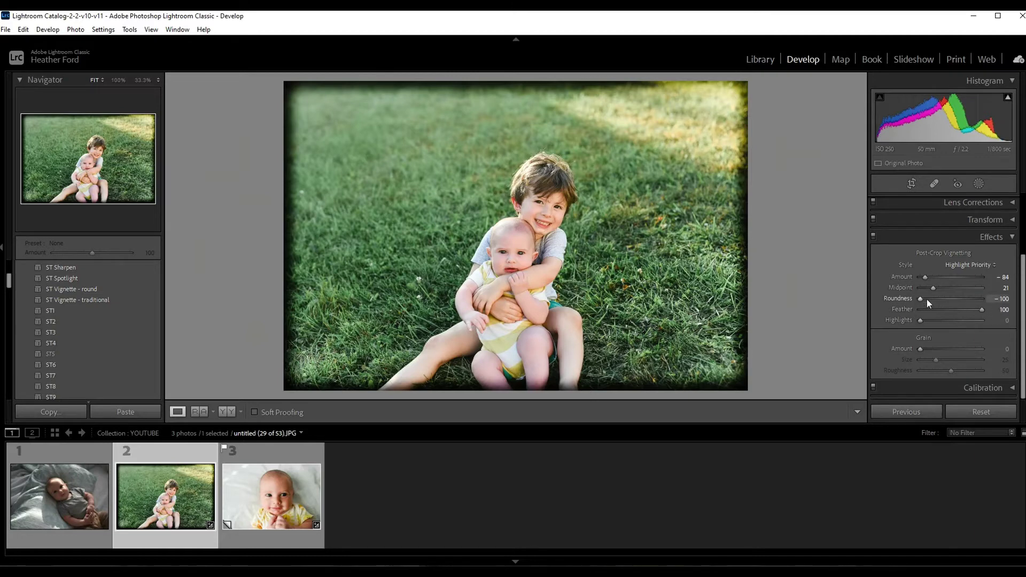
pyautogui.moveTo(921, 298); pyautogui.dragTo(937, 300)
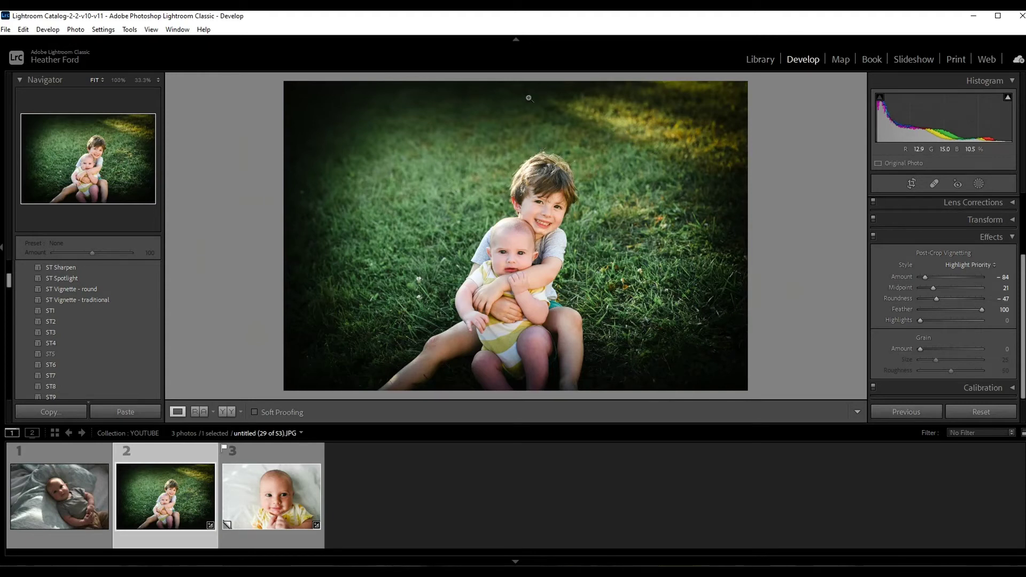
# Feather the vignette to 100, leave Highlights at 0, and settle on Amount −39, Midpoint 50, Roundness −26.
pyautogui.doubleClick(909, 310)
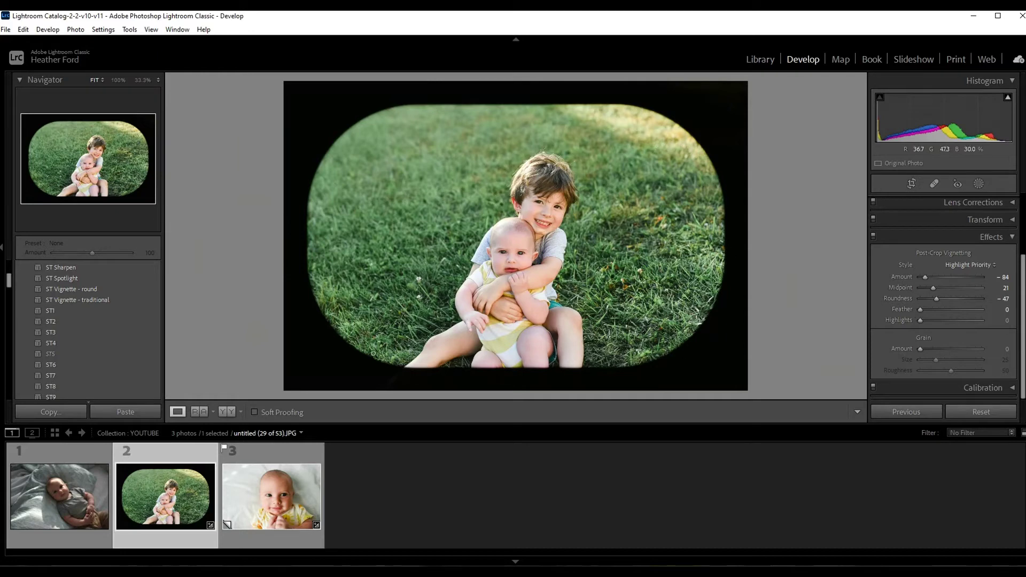
pyautogui.moveTo(920, 309); pyautogui.dragTo(985, 315)
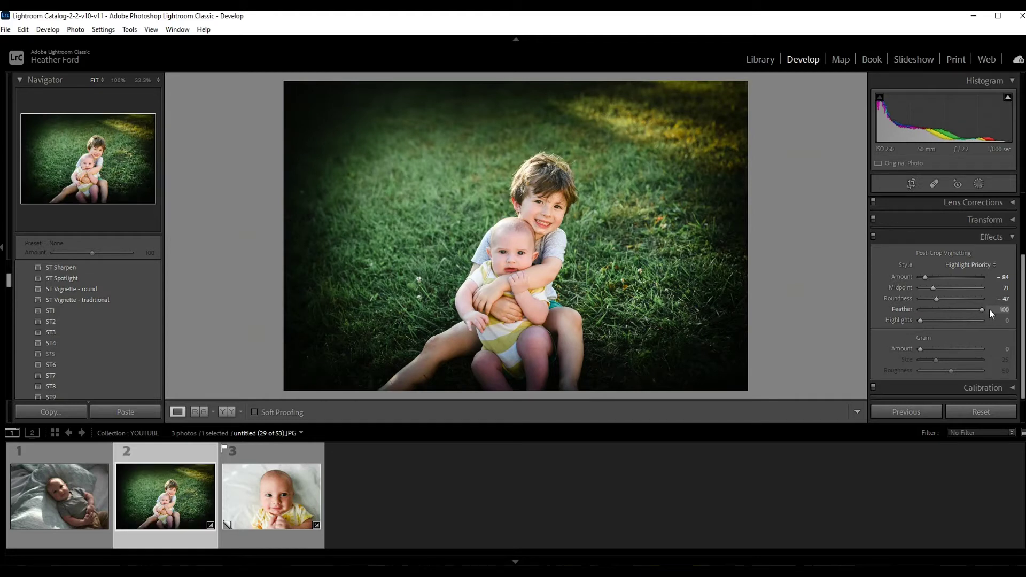
pyautogui.moveTo(920, 320); pyautogui.dragTo(991, 320)
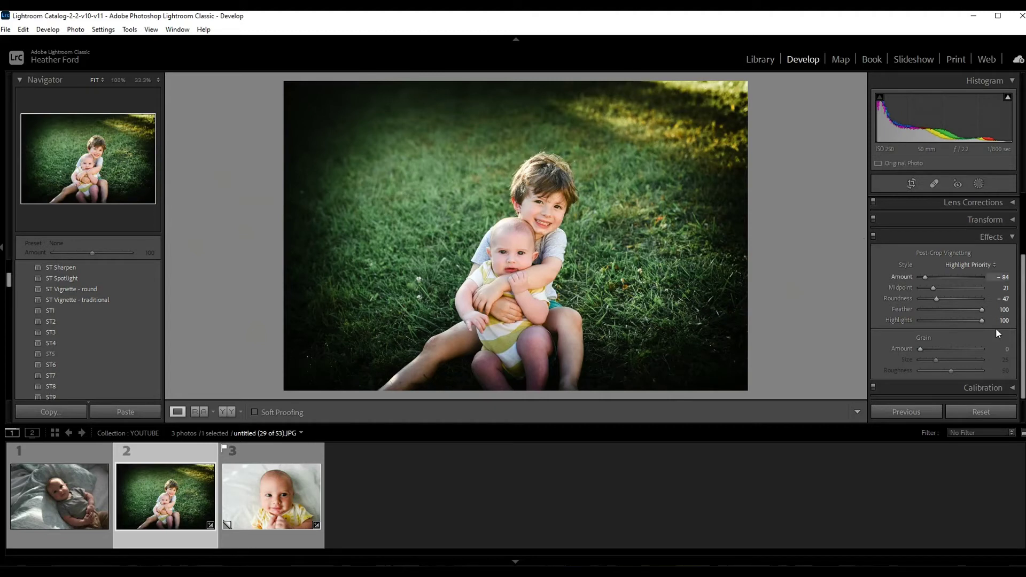
pyautogui.doubleClick(883, 320)
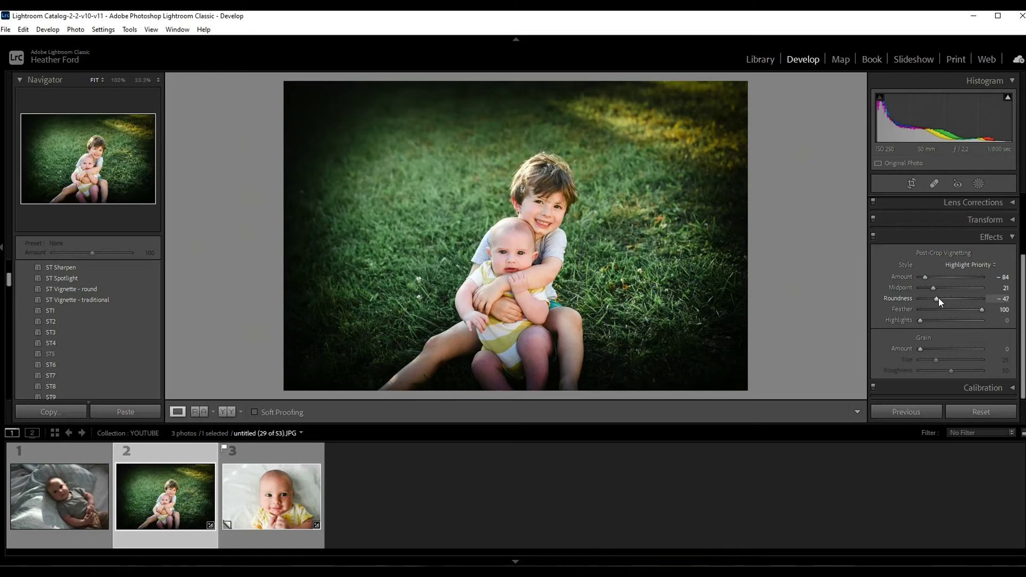
pyautogui.moveTo(939, 298); pyautogui.dragTo(940, 277)
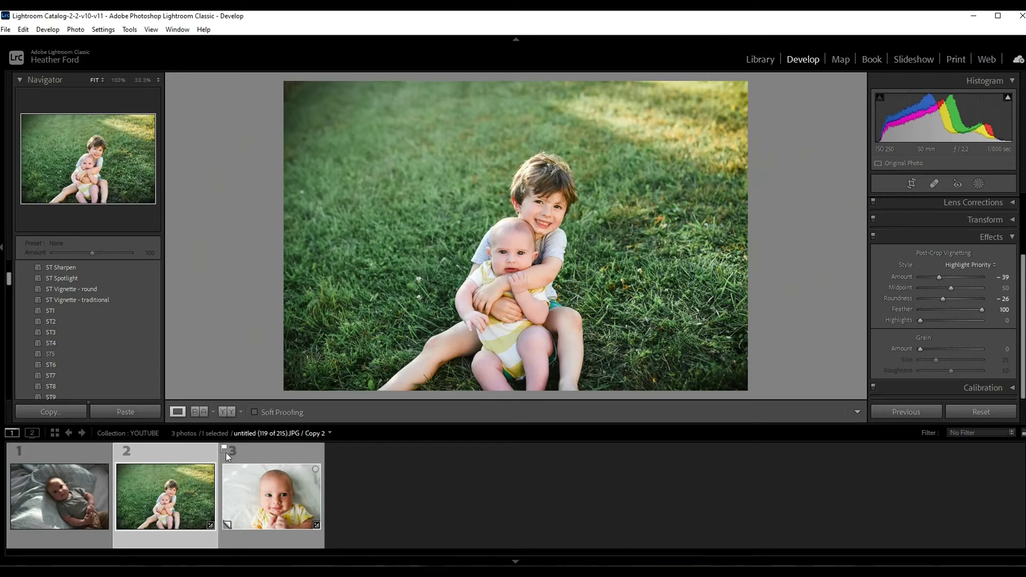
# Make a virtual copy of the vignetted photo and revert the original to its Preset: ST3 history state.
pyautogui.rightClick(181, 494)
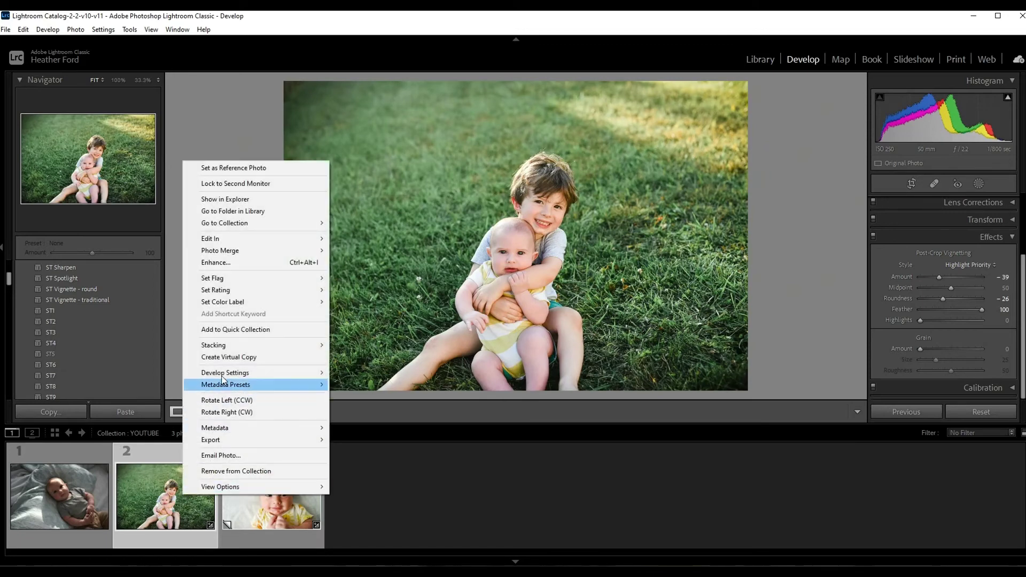
pyautogui.click(234, 358)
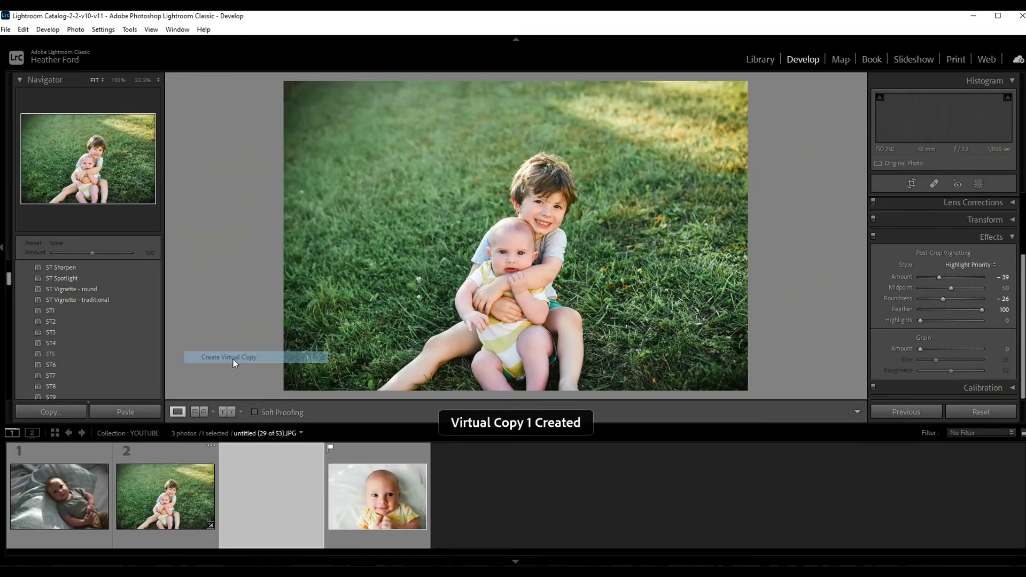
pyautogui.scroll(-15, 68, 359)
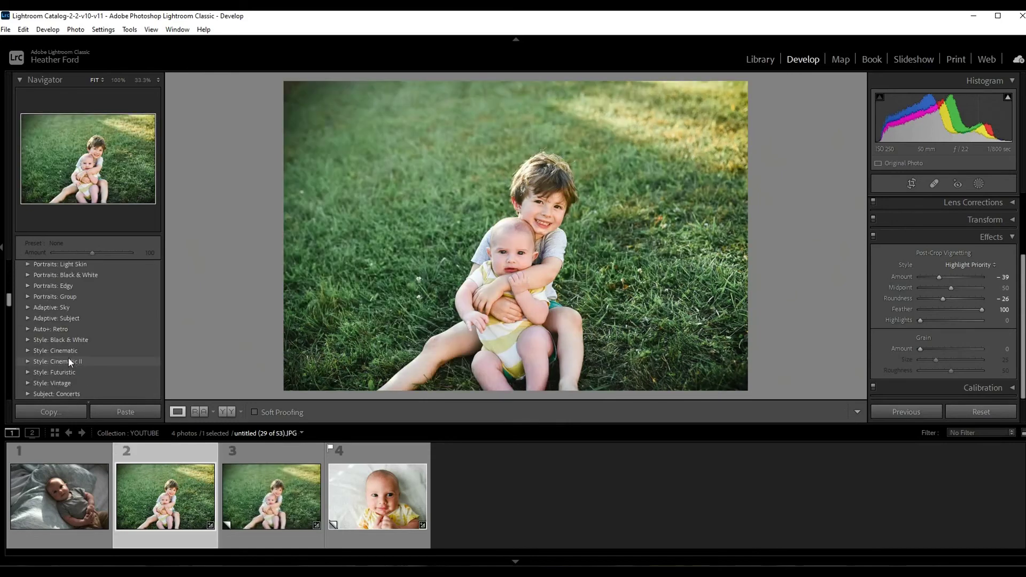
pyautogui.scroll(-3, 69, 356)
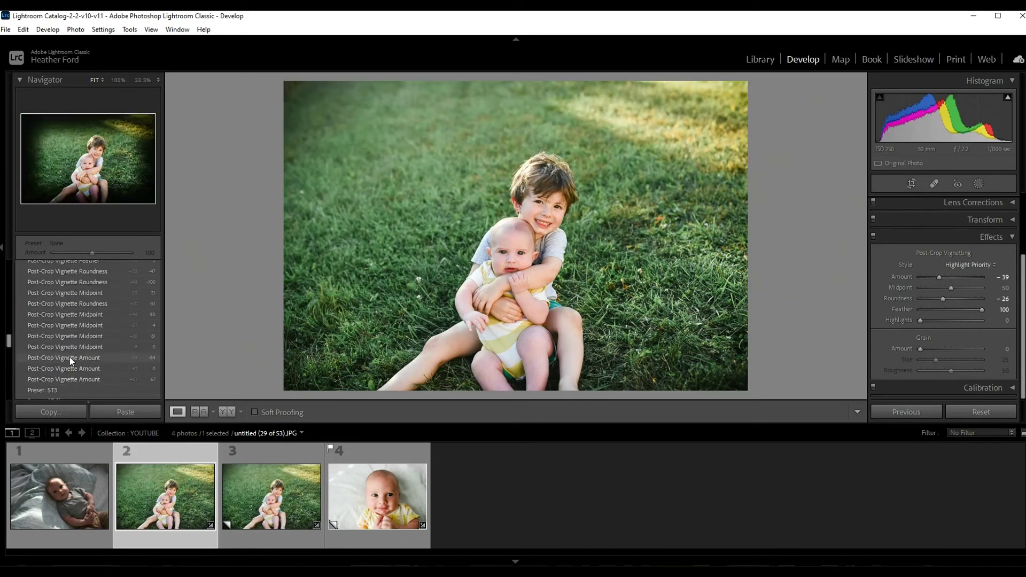
pyautogui.click(71, 351)
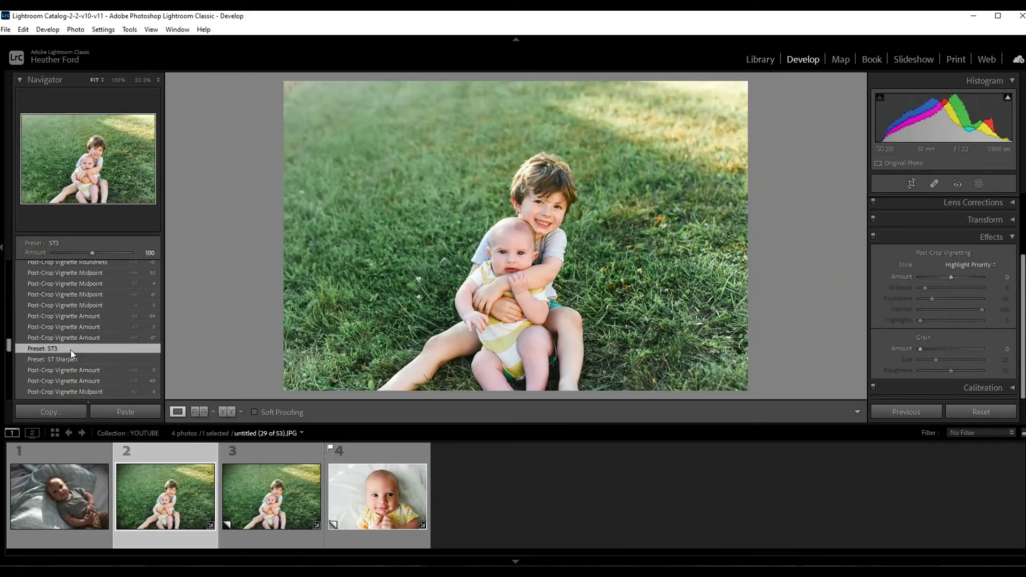
# Compare the vignetted virtual copy with the original, ending with the virtual copy selected.
pyautogui.click(271, 502)
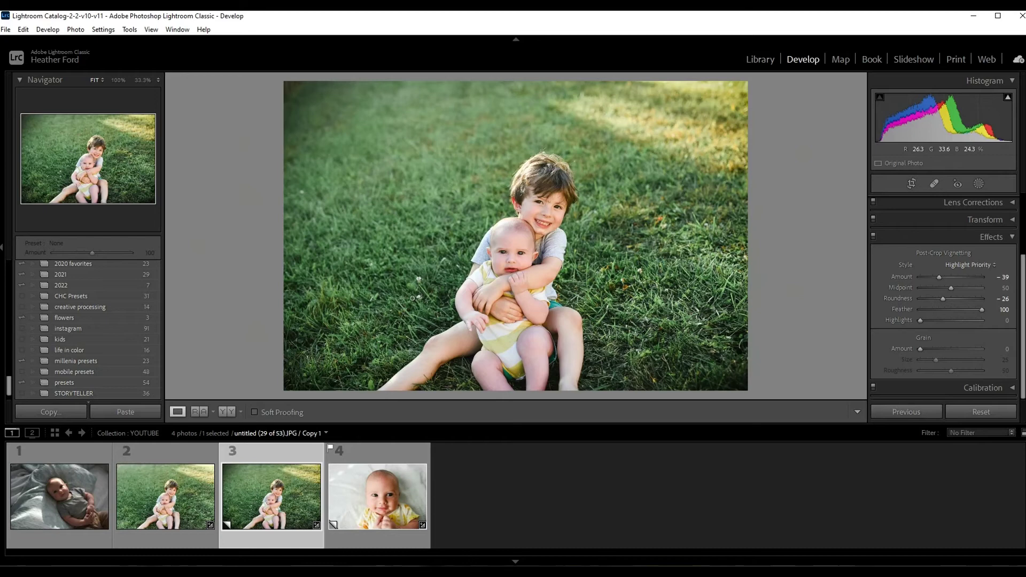
pyautogui.click(185, 506)
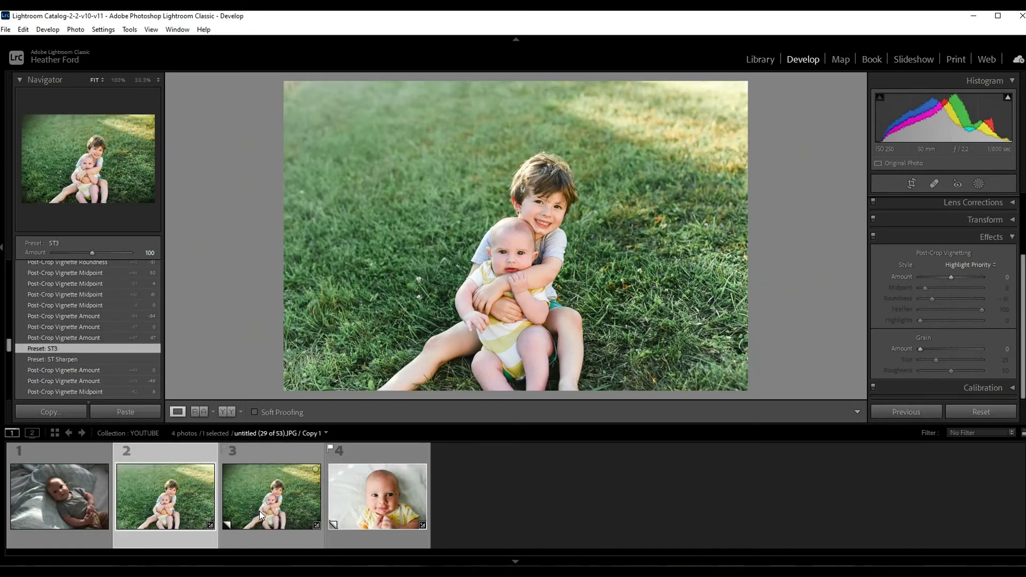
pyautogui.click(259, 511)
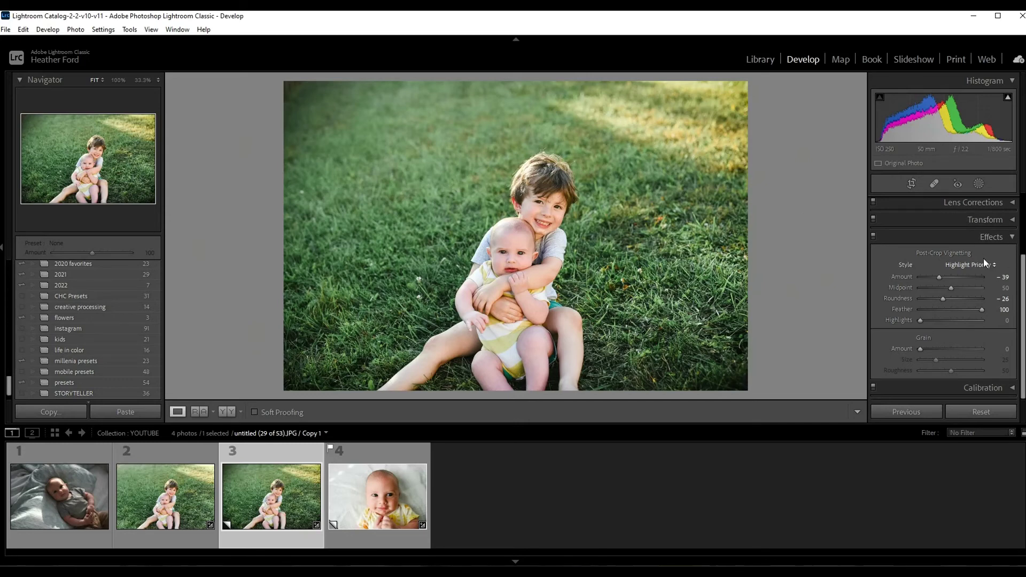
# Crop the virtual copy tighter by pulling the top-left crop corner inward.
pyautogui.click(913, 184)
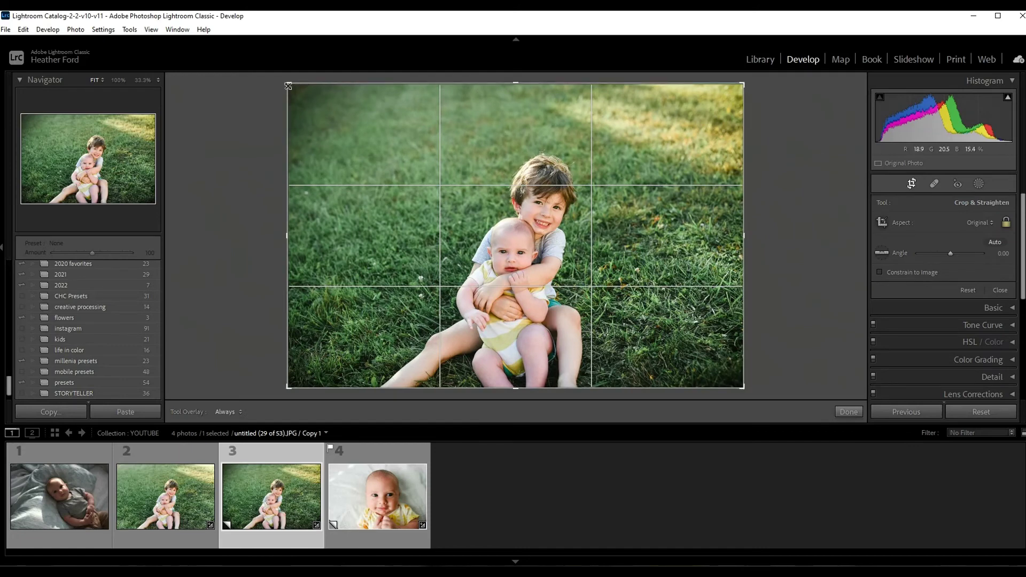
pyautogui.moveTo(288, 85); pyautogui.dragTo(303, 96)
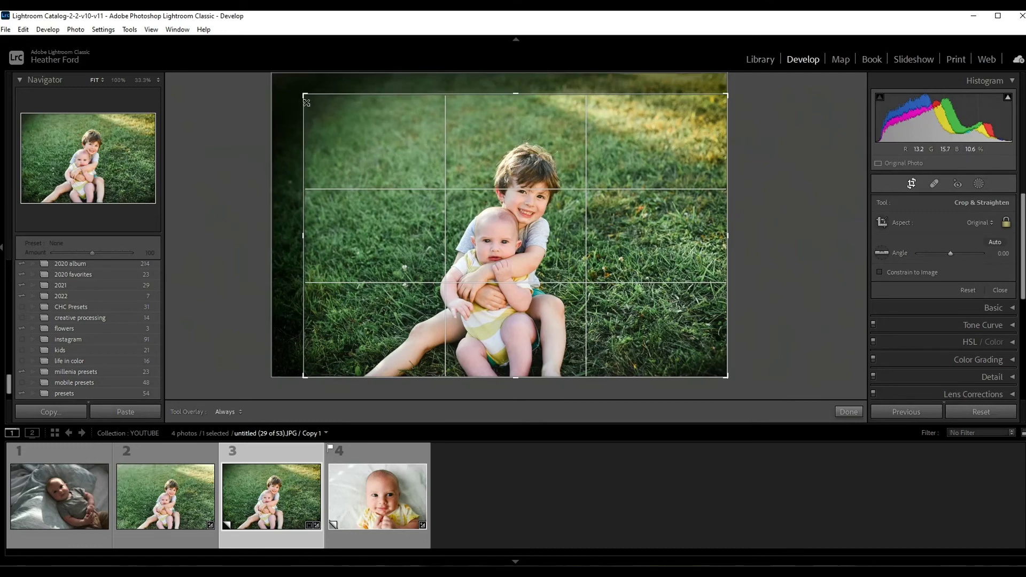
pyautogui.click(852, 413)
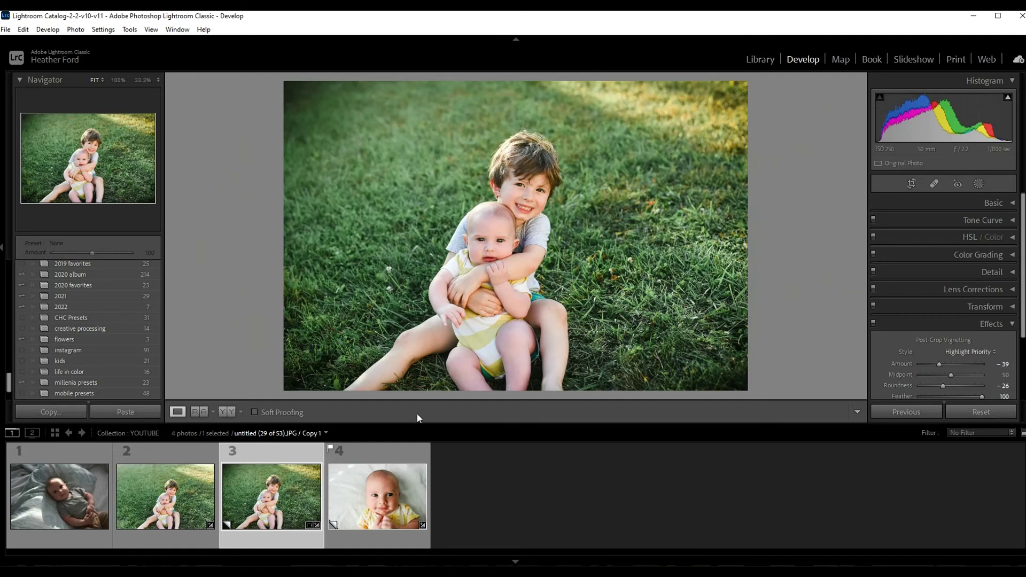
# Reposition the photo within the crop frame to refine the framing around the children.
pyautogui.click(911, 183)
pyautogui.moveTo(612, 266); pyautogui.dragTo(627, 237)
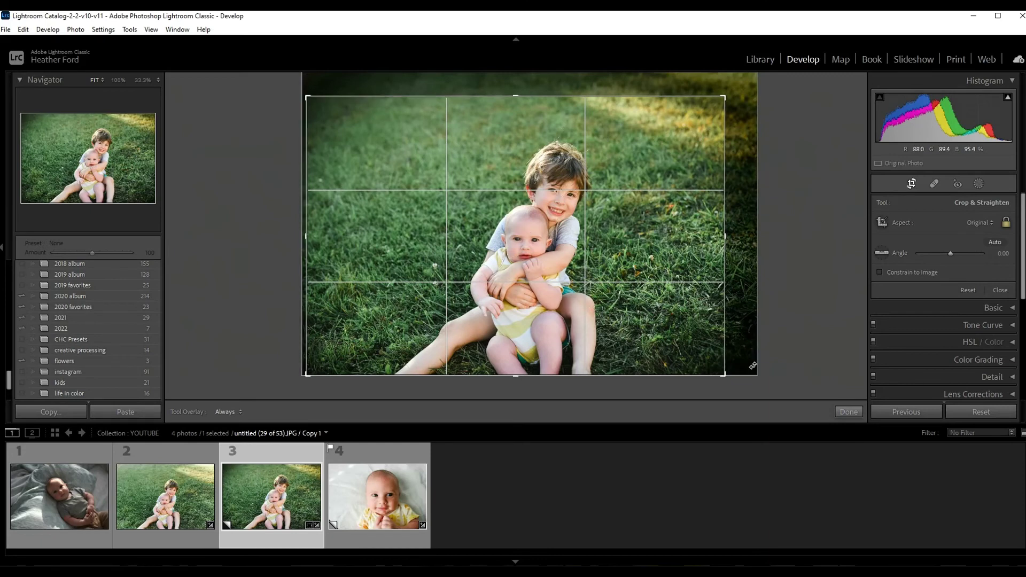
pyautogui.click(844, 412)
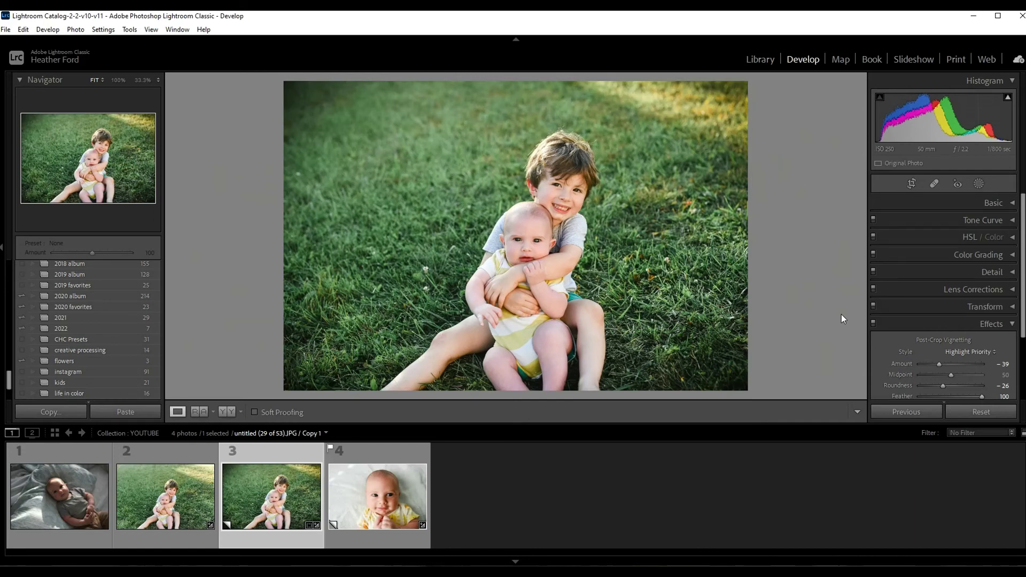
pyautogui.scroll(-2, 943, 282)
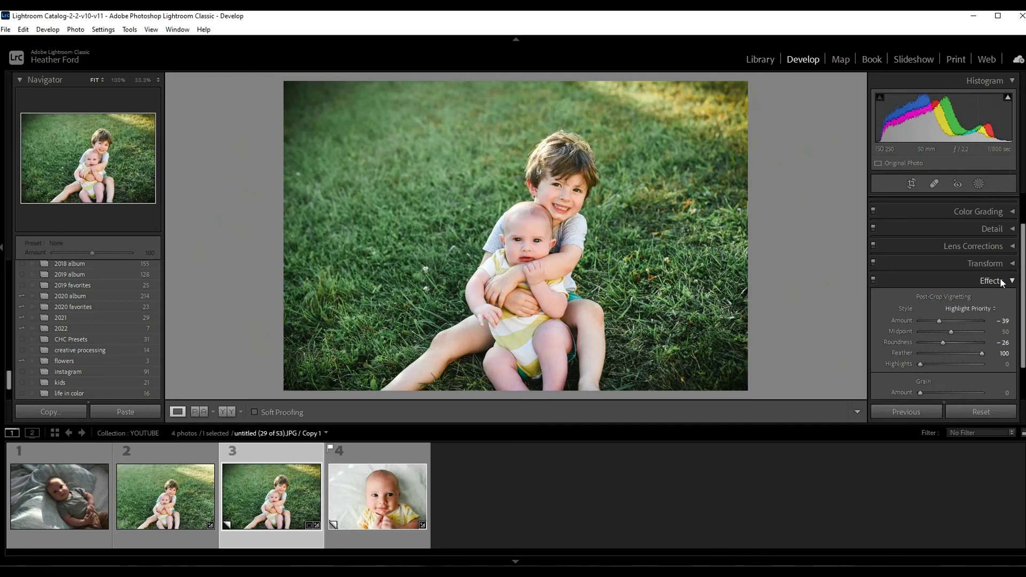
pyautogui.scroll(8, 114, 326)
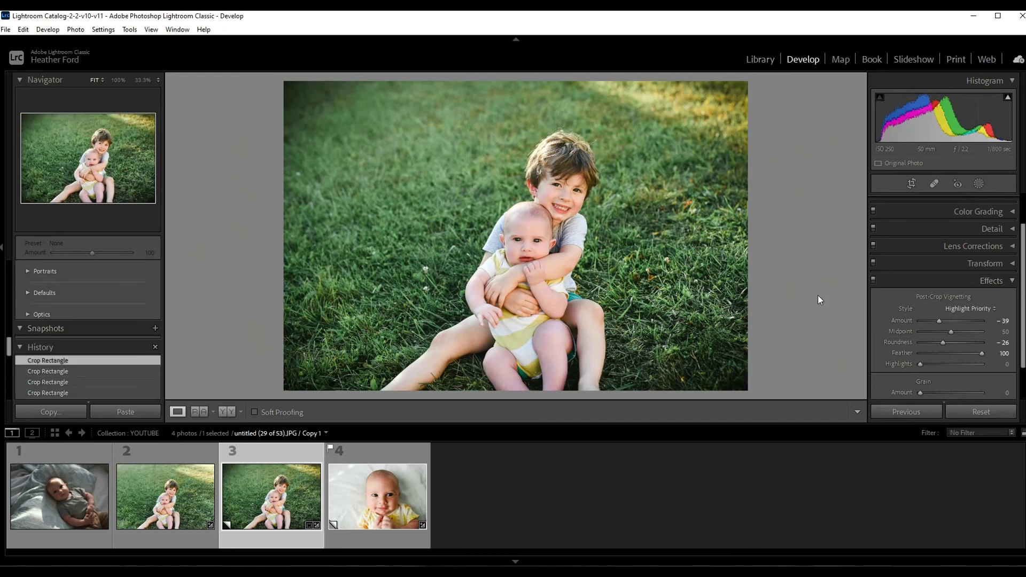
pyautogui.scroll(5, 145, 302)
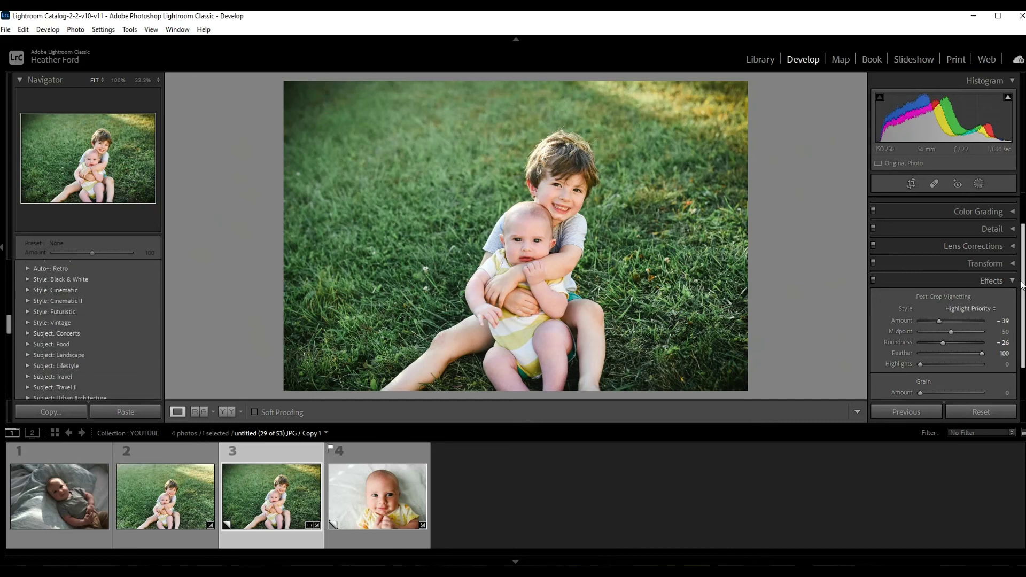
pyautogui.scroll(2, 943, 278)
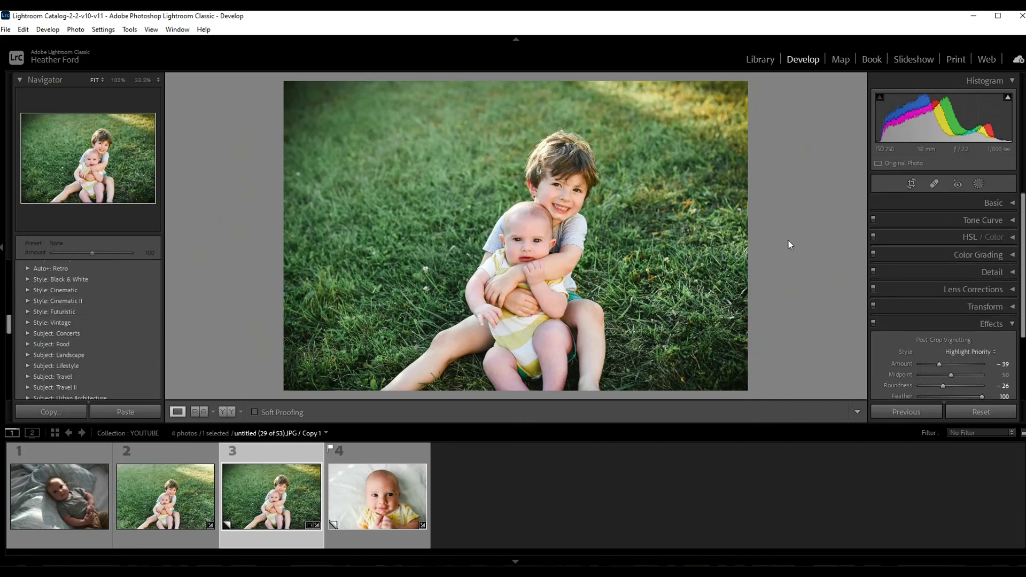